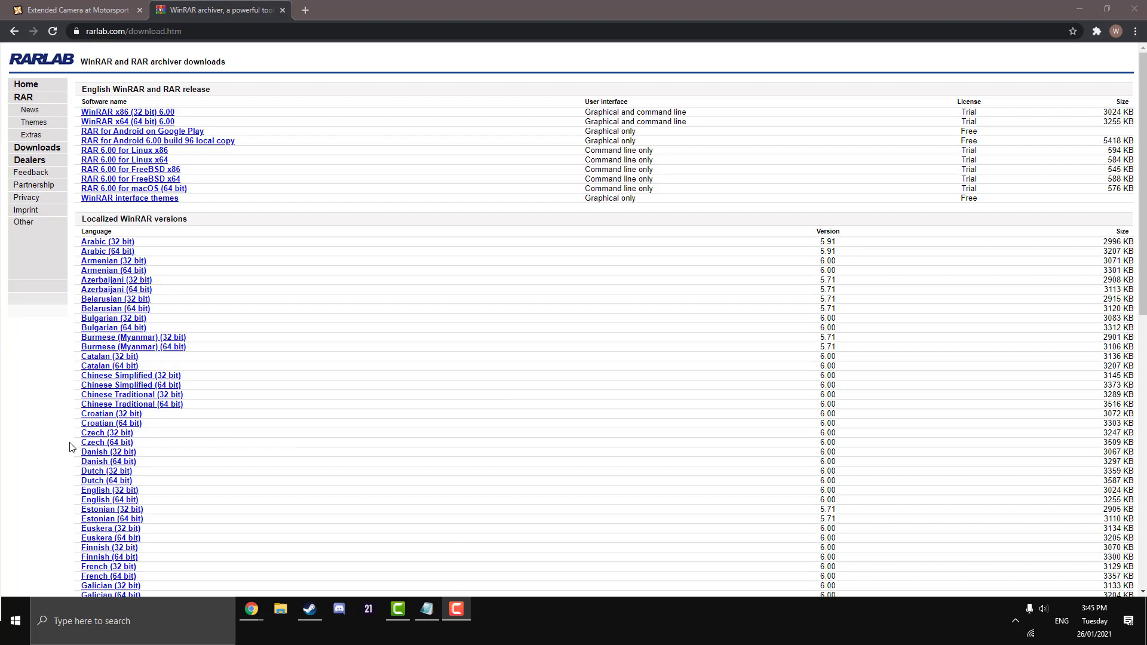
Step: Scroll down the rarlab.com download page through the localized WinRAR versions
scroll(71, 447, "down", 5)
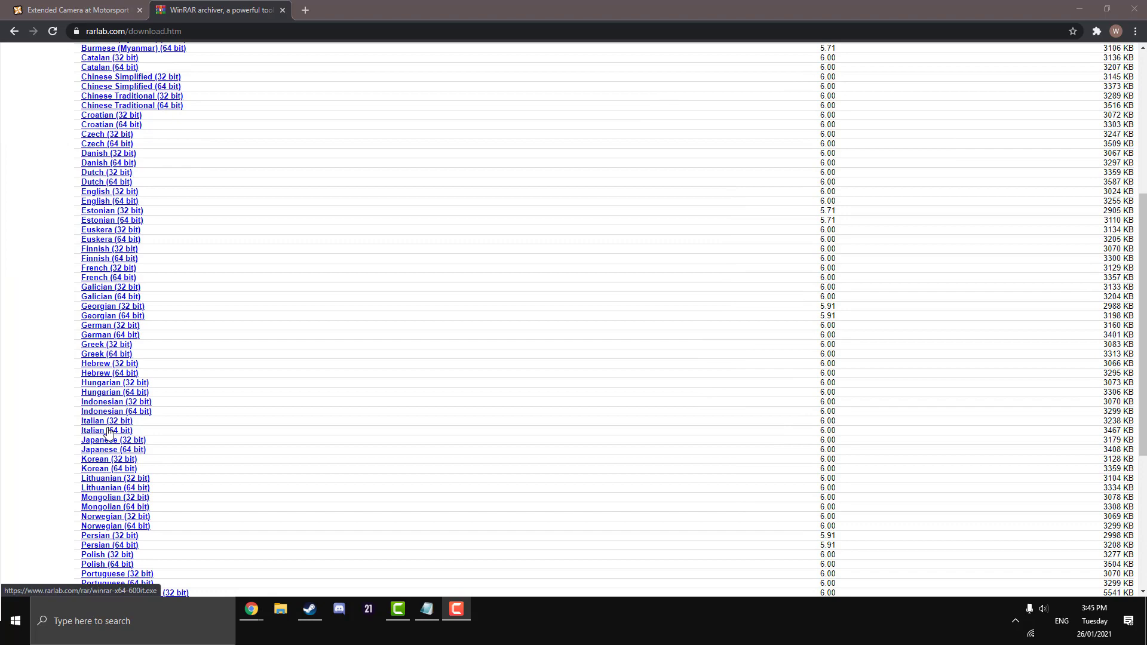
scroll(107, 432, "down", 4)
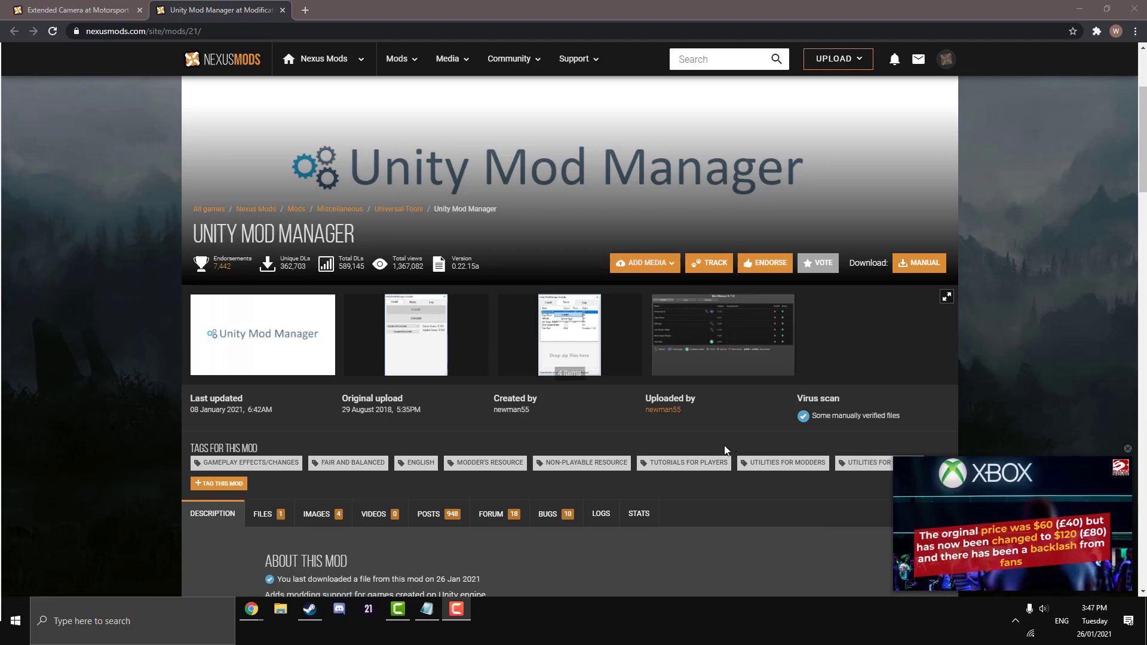
Step: Download the UnityModManager-21-0-22-15a zip from Nexus Mods with the free slow download
left_click(944, 255)
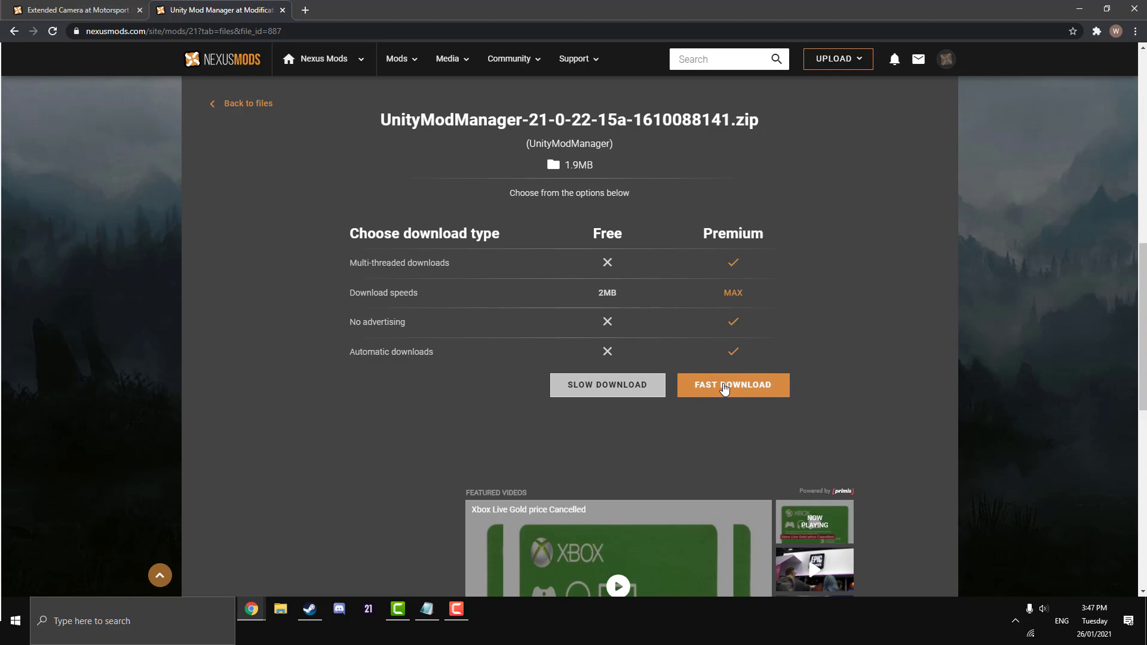
left_click(622, 392)
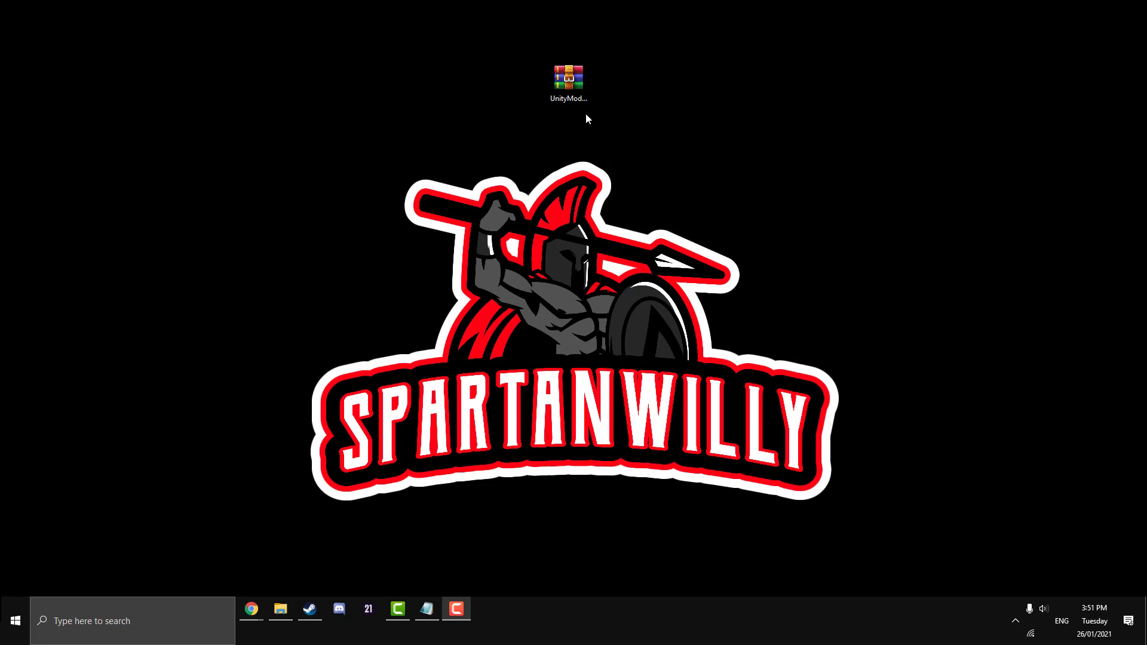
Step: Extract the Unity Mod Manager archive to a folder, place it beside the archive and open it
left_click(575, 81)
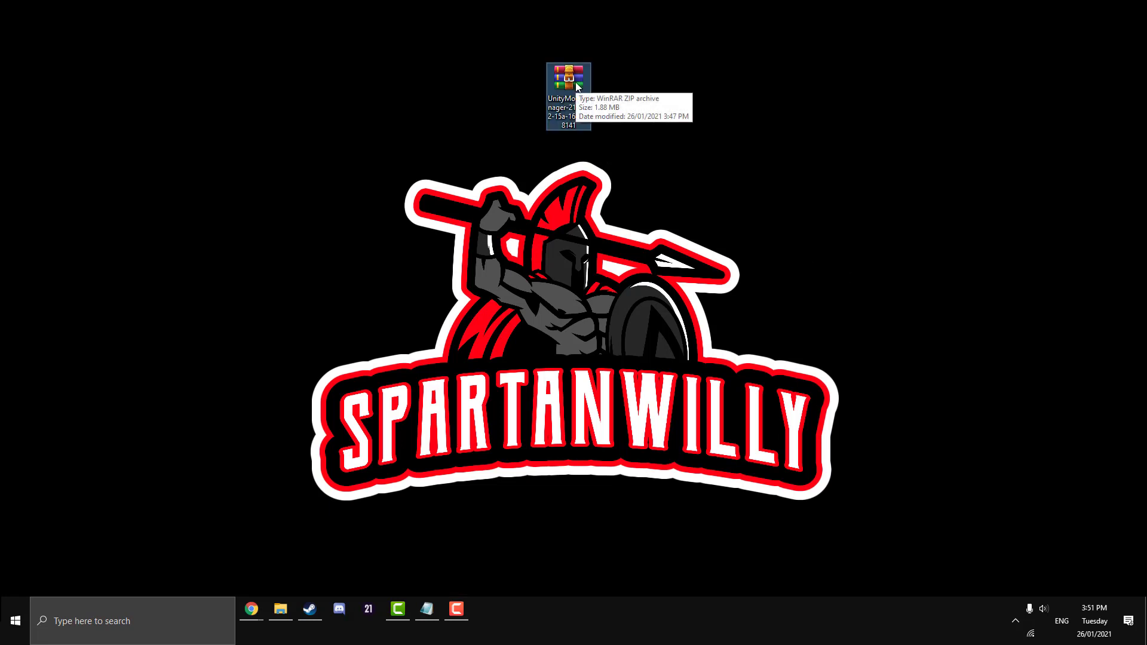
right_click(577, 87)
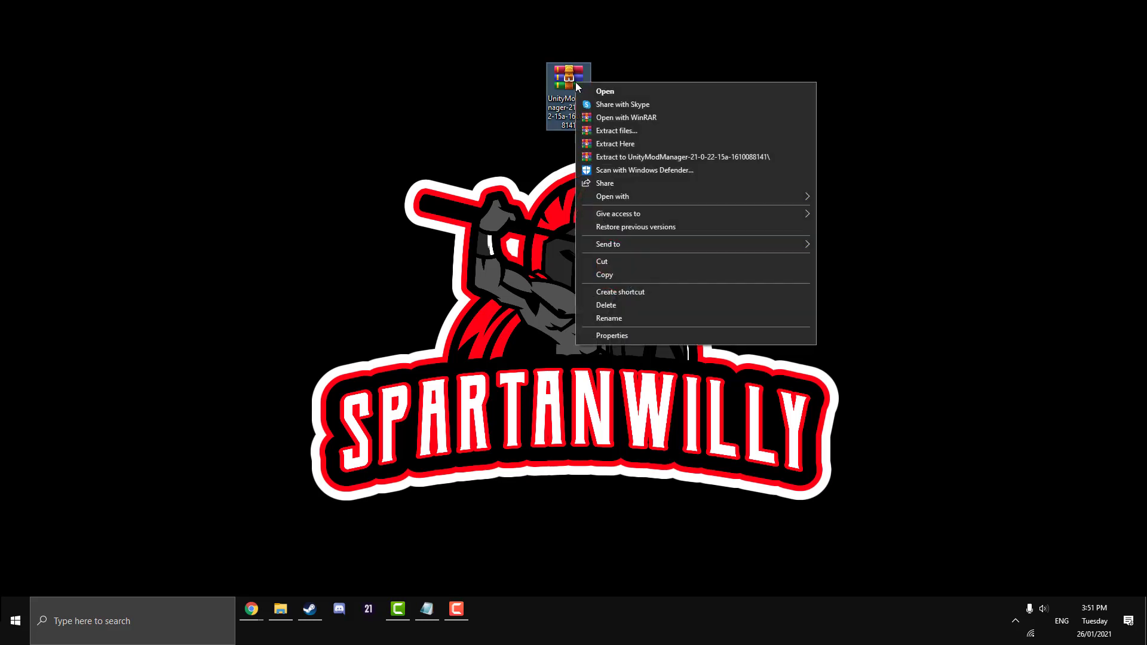
left_click(619, 131)
left_click(624, 425)
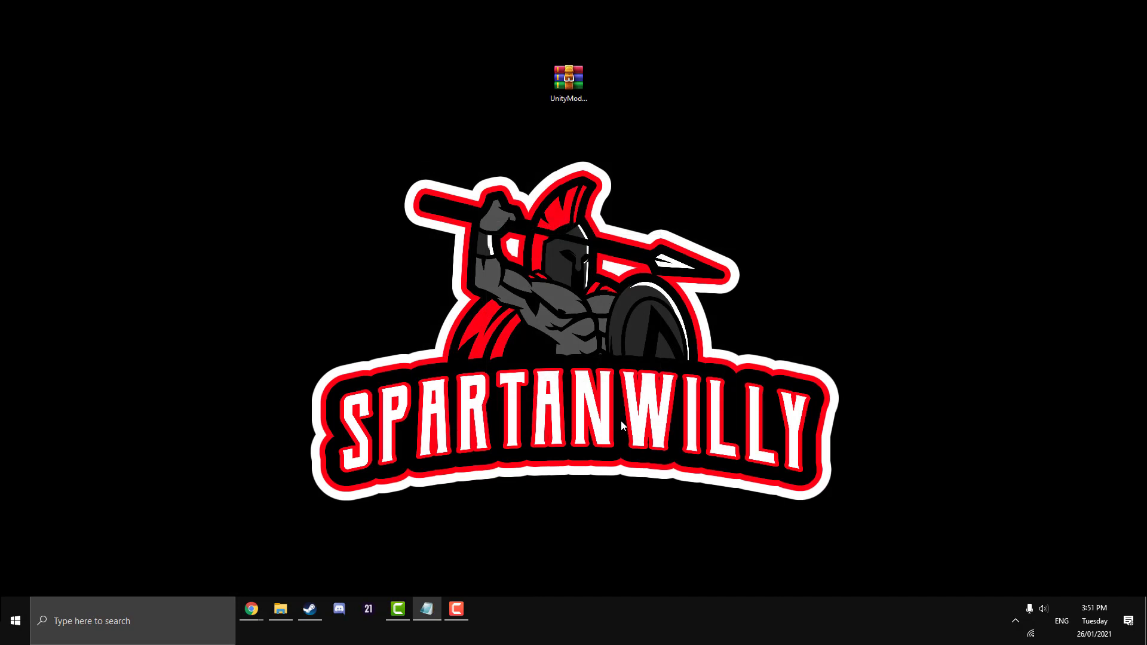
left_click_drag(24, 23, 532, 80)
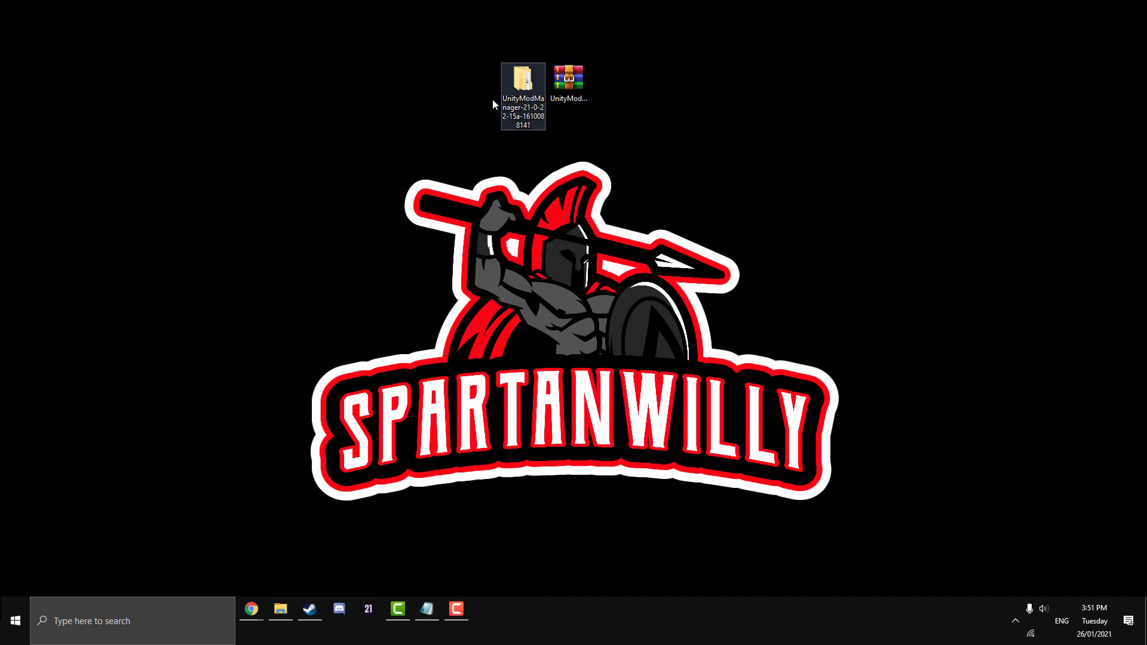
double_click(534, 86)
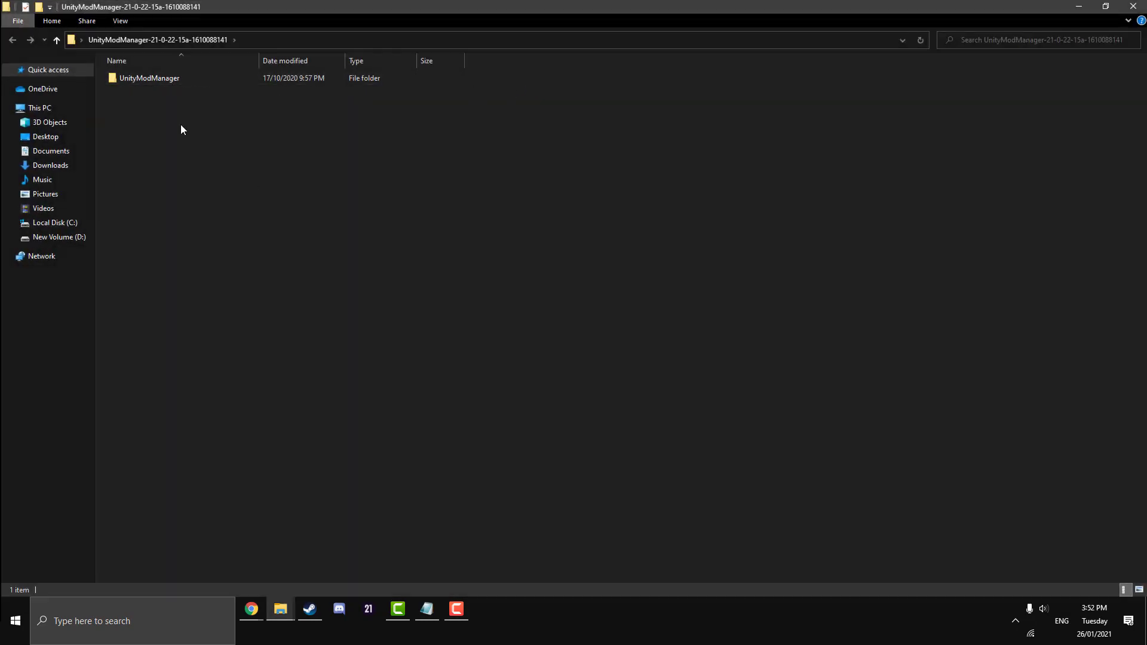
Step: Open the UnityModManager subfolder containing the installer executables
left_click(159, 82)
double_click(159, 81)
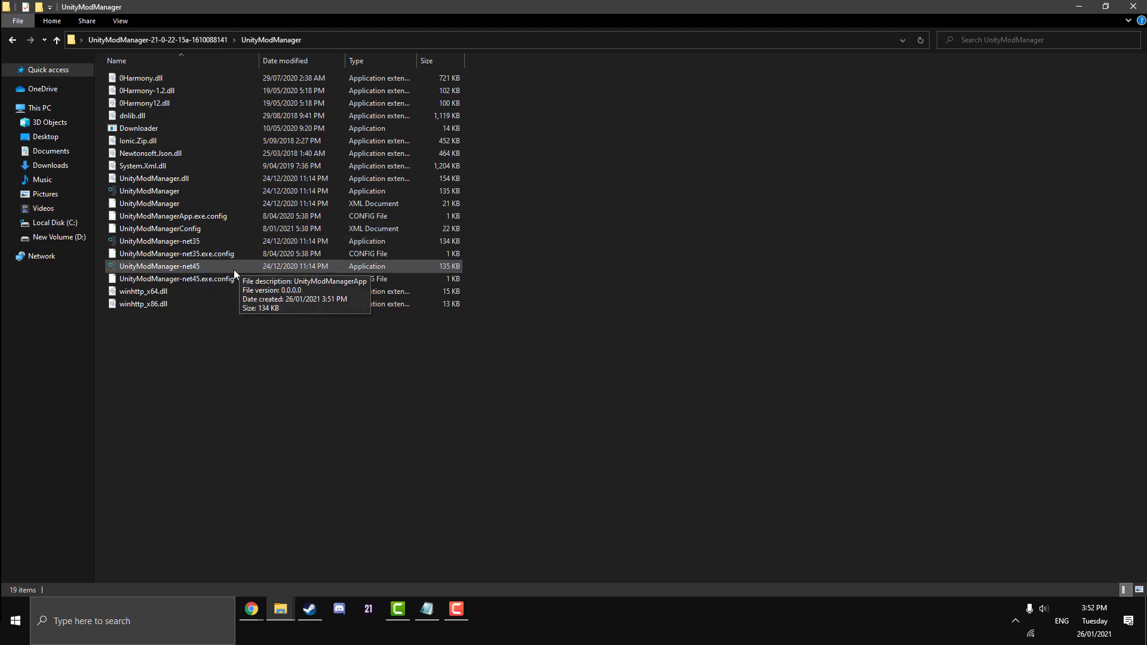
Step: Launch UnityModManager.exe and set its Game dropdown to Motorsport Manager
double_click(168, 190)
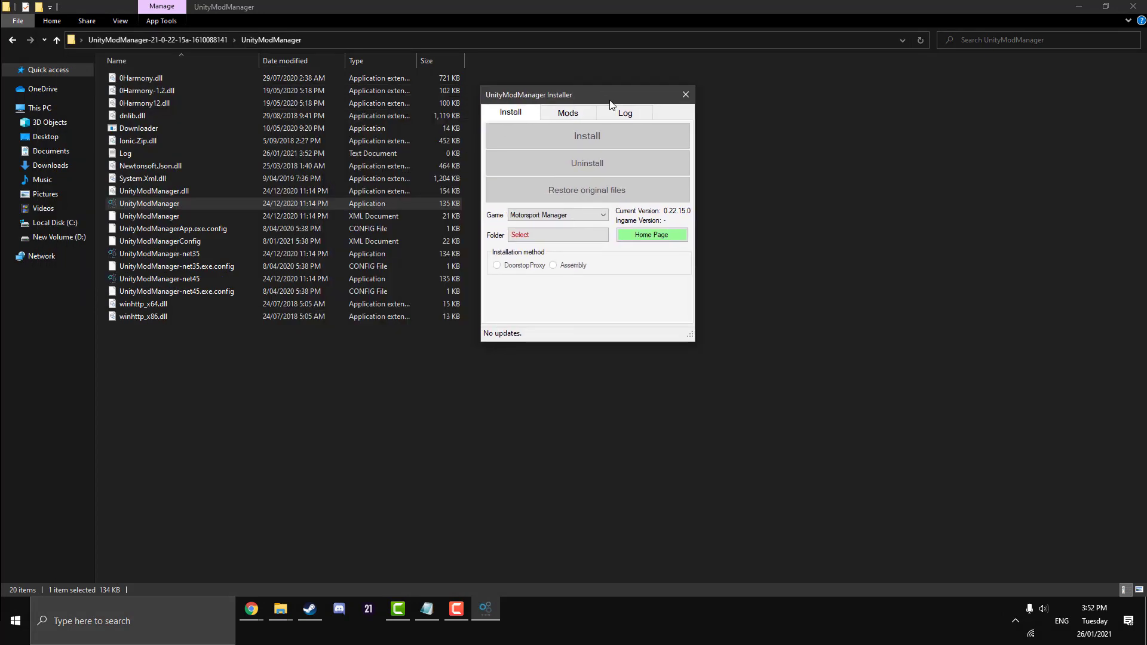
left_click(545, 215)
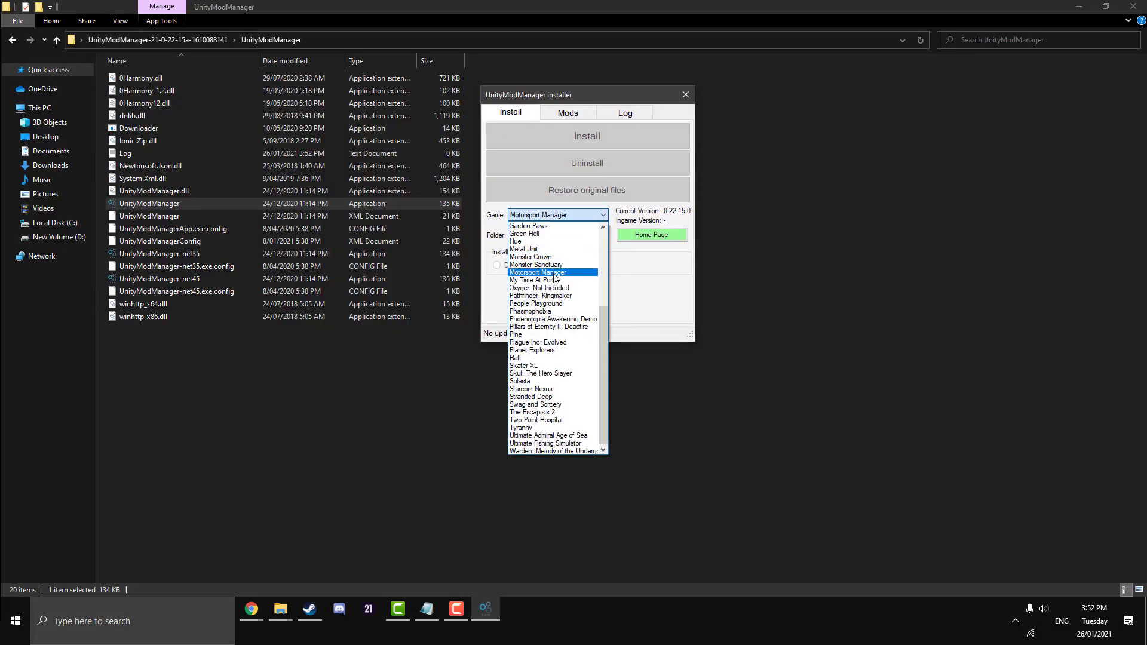
scroll(543, 277, "up", 6)
left_click(548, 226)
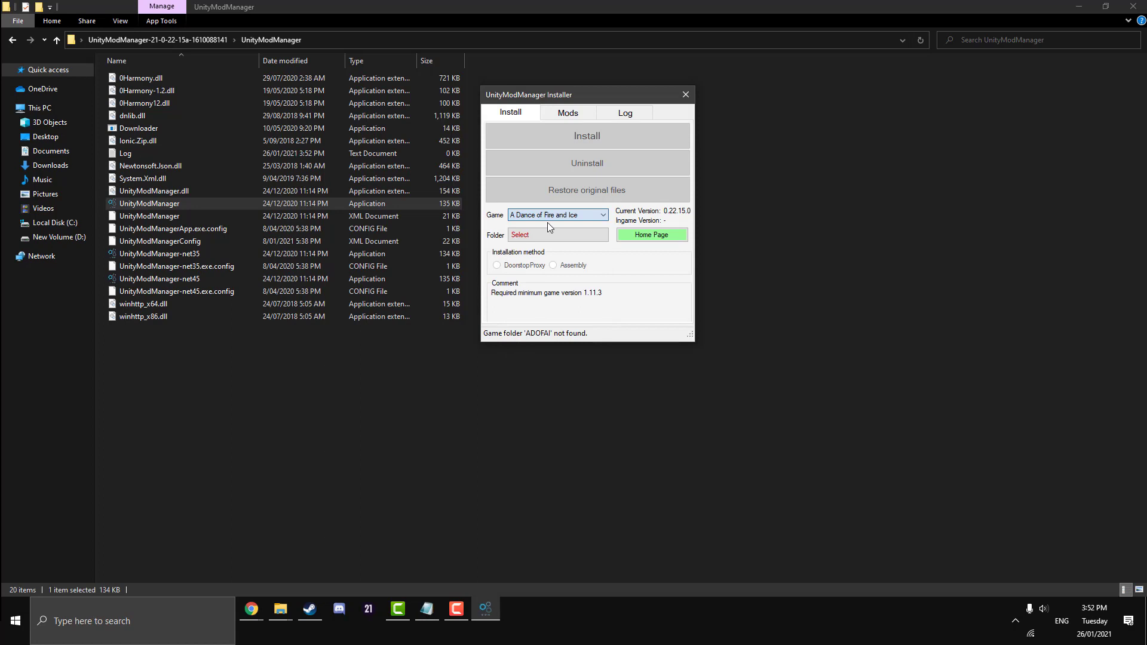
left_click(551, 215)
scroll(552, 281, "down", 2)
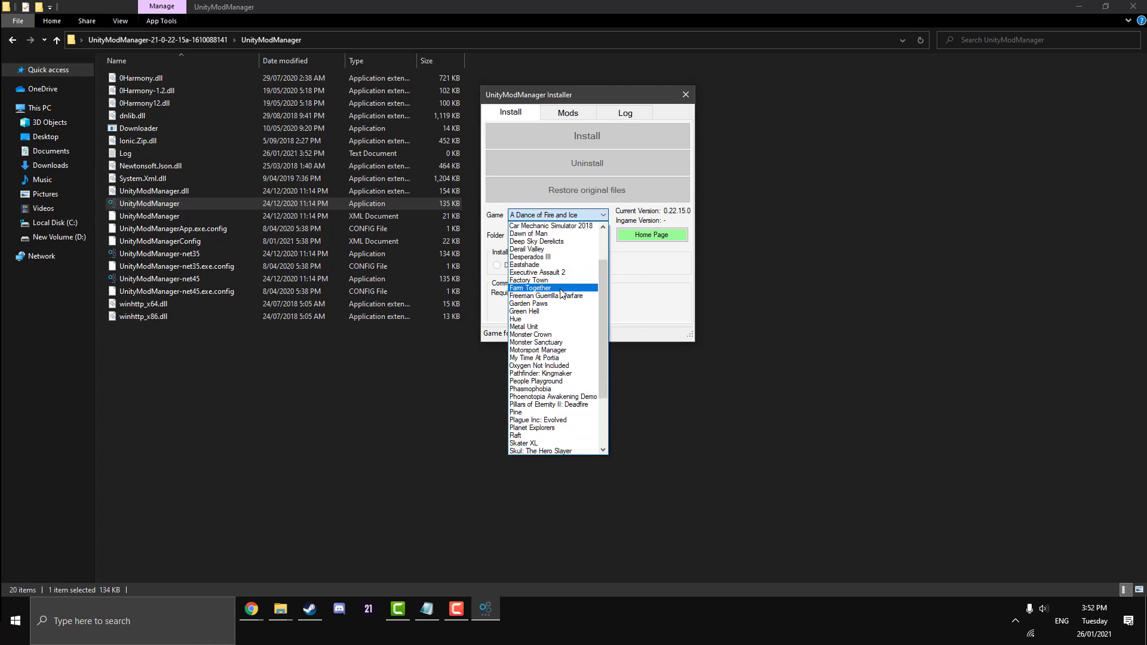
left_click(552, 351)
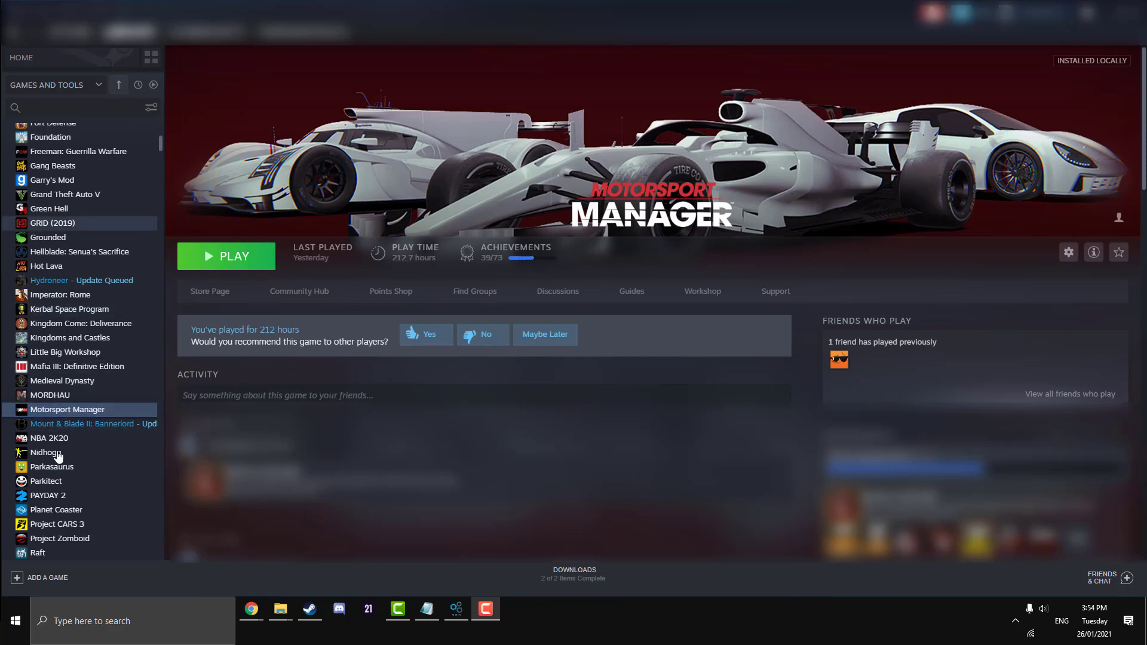
Step: Open Motorsport Manager's install folder on drive D: through Steam's local files option
right_click(72, 416)
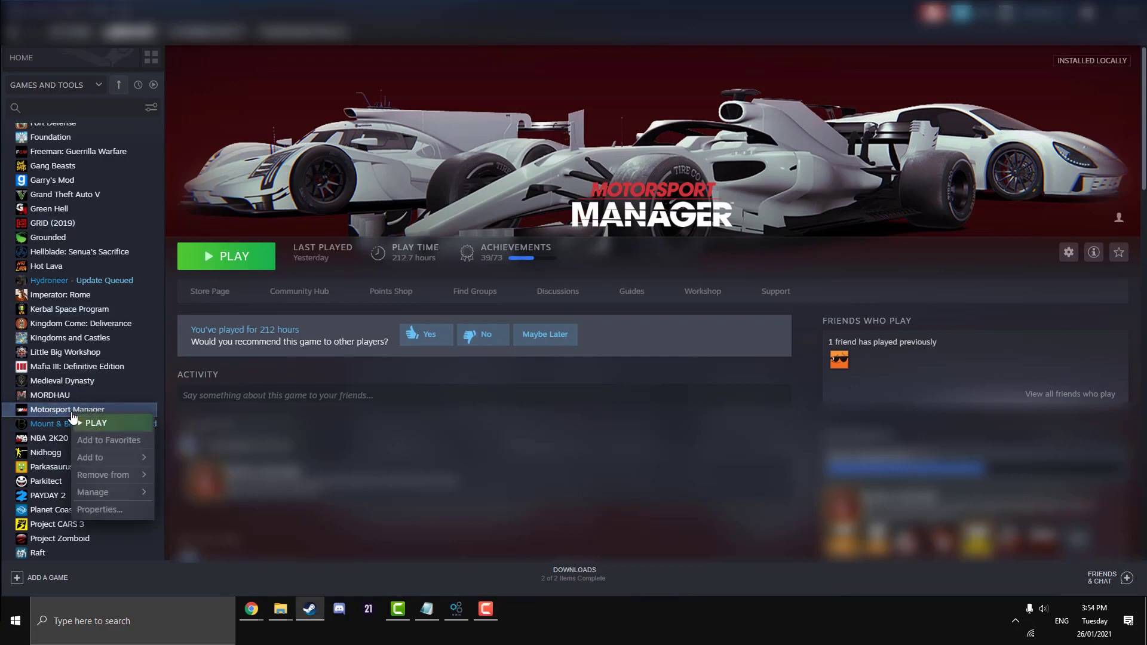
left_click(99, 510)
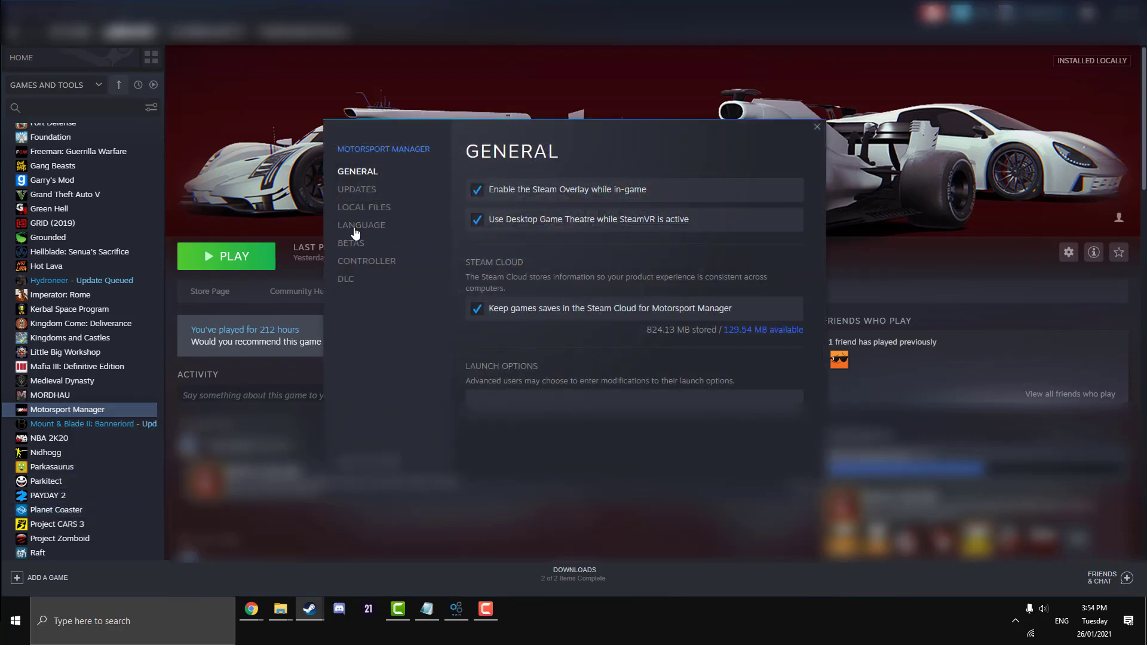
left_click(375, 209)
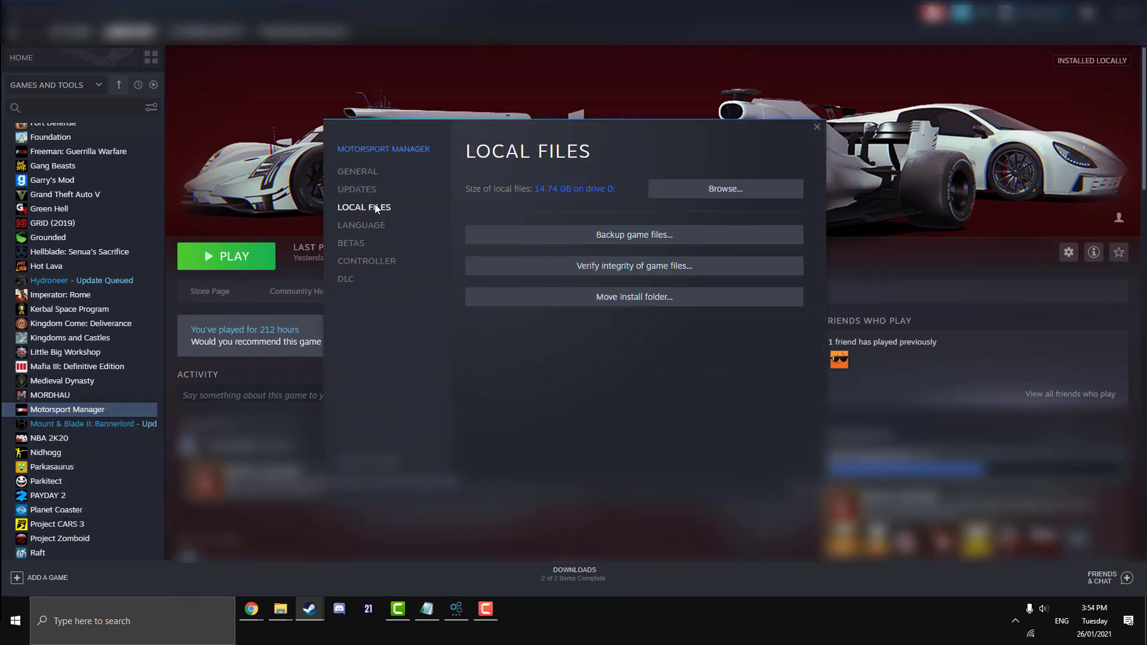
left_click(717, 190)
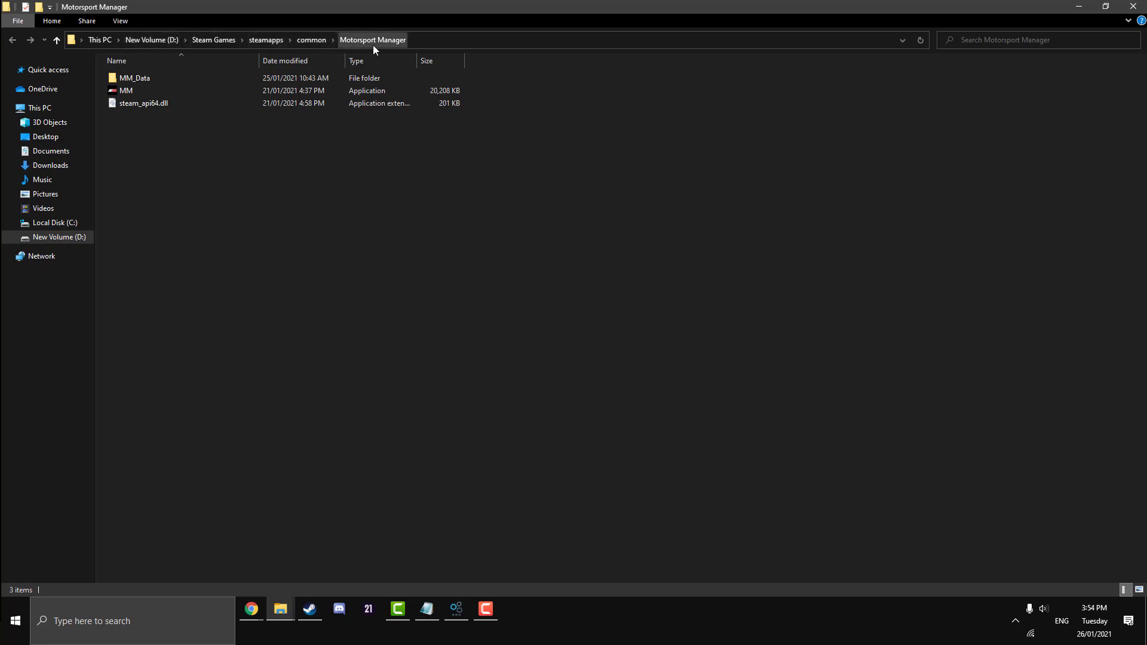
Step: In the installer's folder picker, browse into the D: drive's Steam games folders
left_click(464, 609)
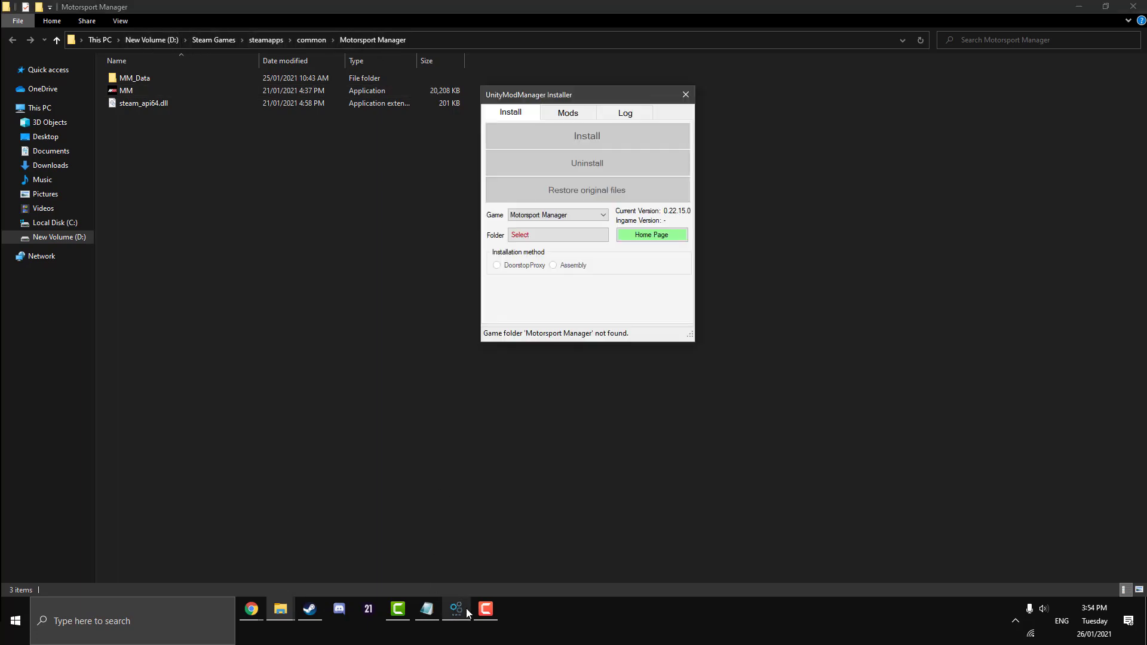
left_click(551, 238)
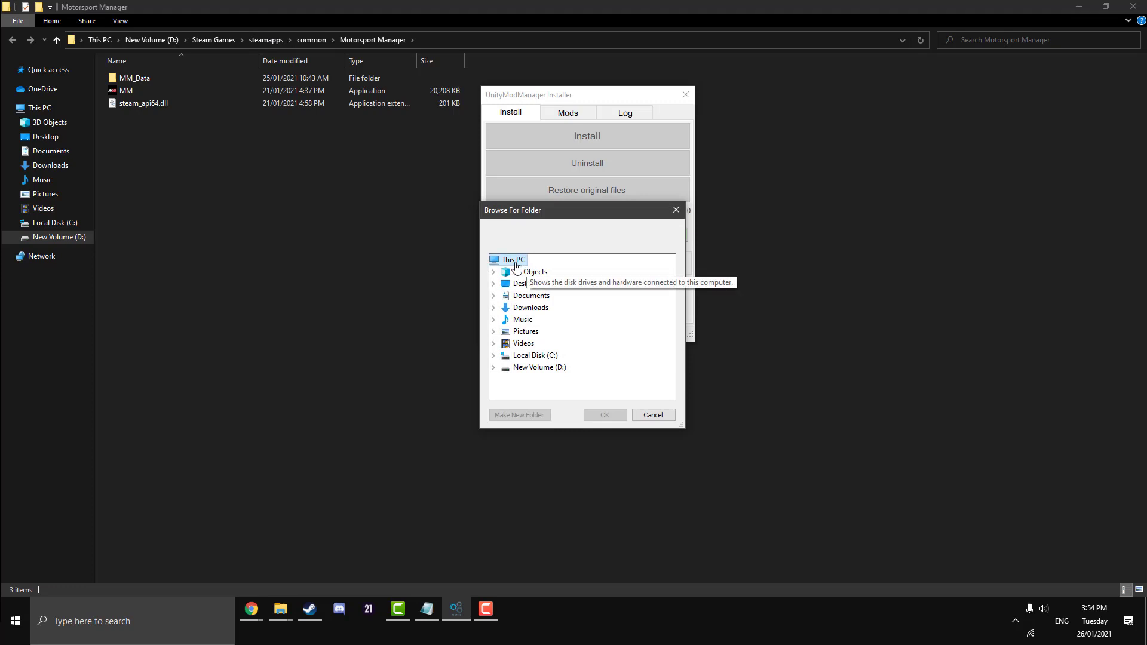
double_click(538, 367)
left_click(546, 341)
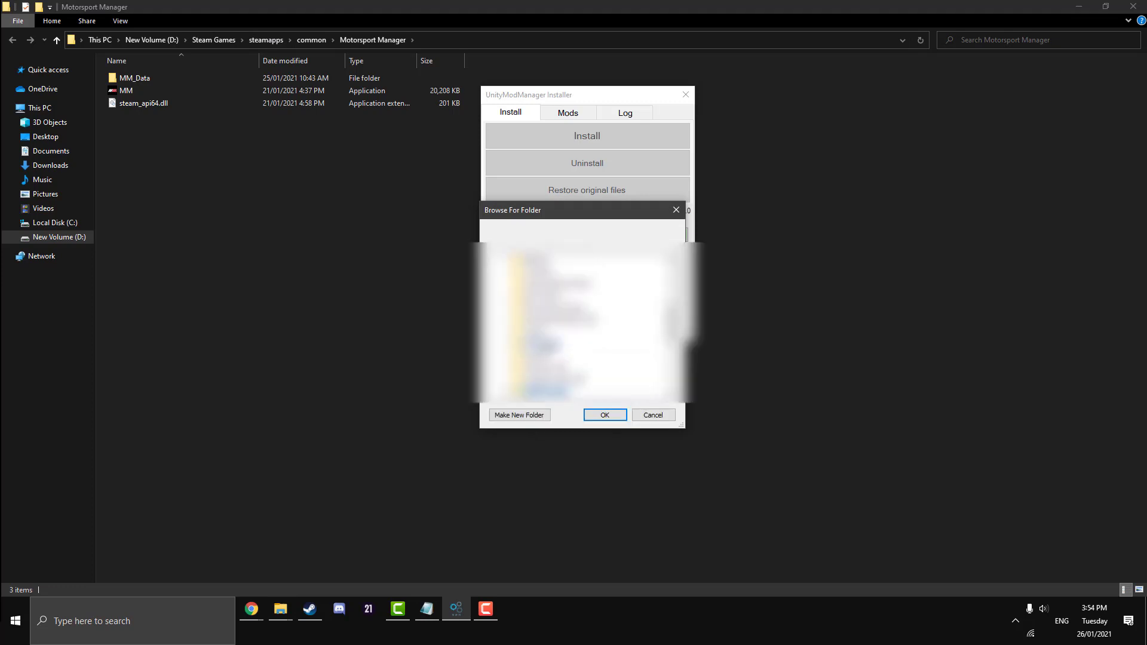
scroll(583, 326, "down", 3)
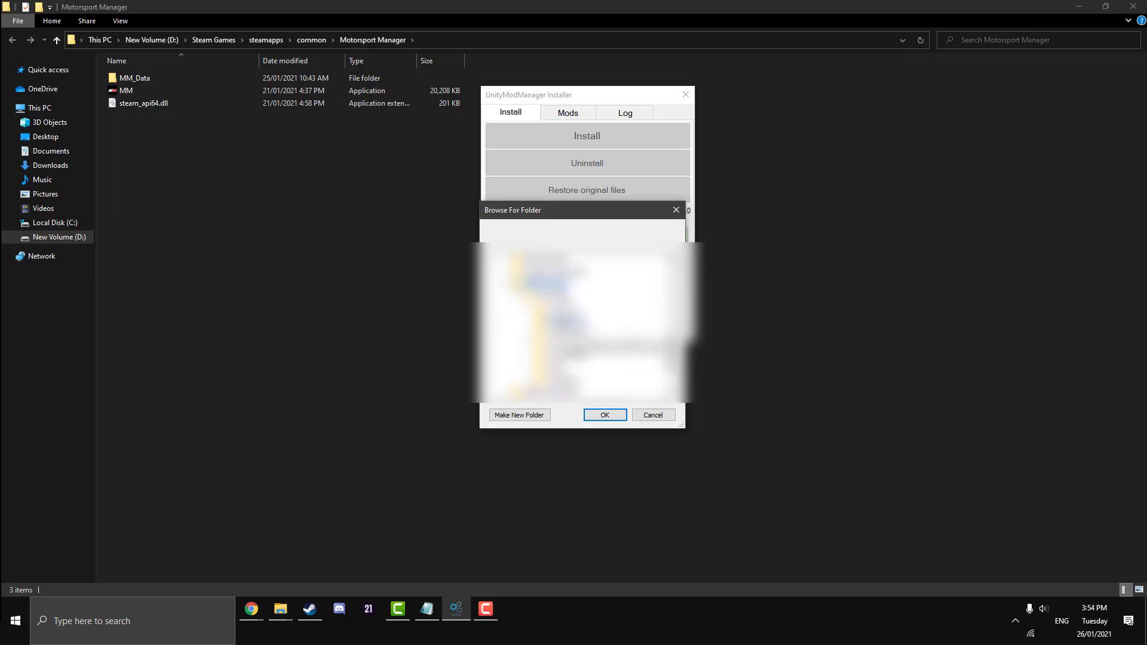
Step: Set D:\Steam Games\steamapps\common\Motorsport Manager as the game folder and install Unity Mod Manager
double_click(564, 312)
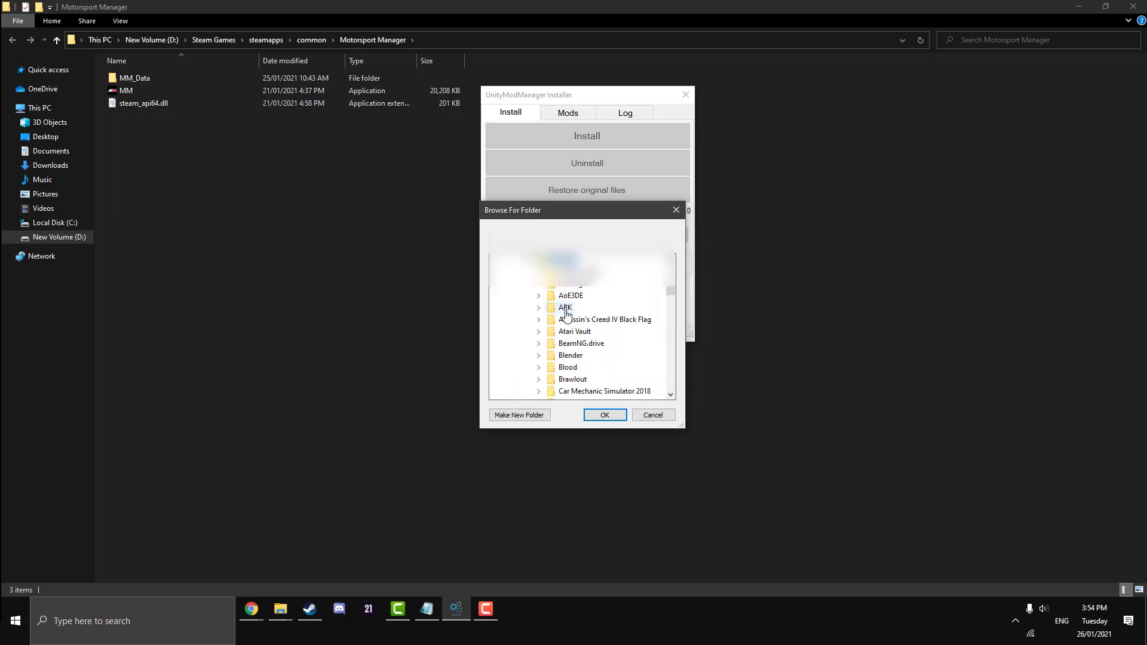
scroll(568, 323, "down", 12)
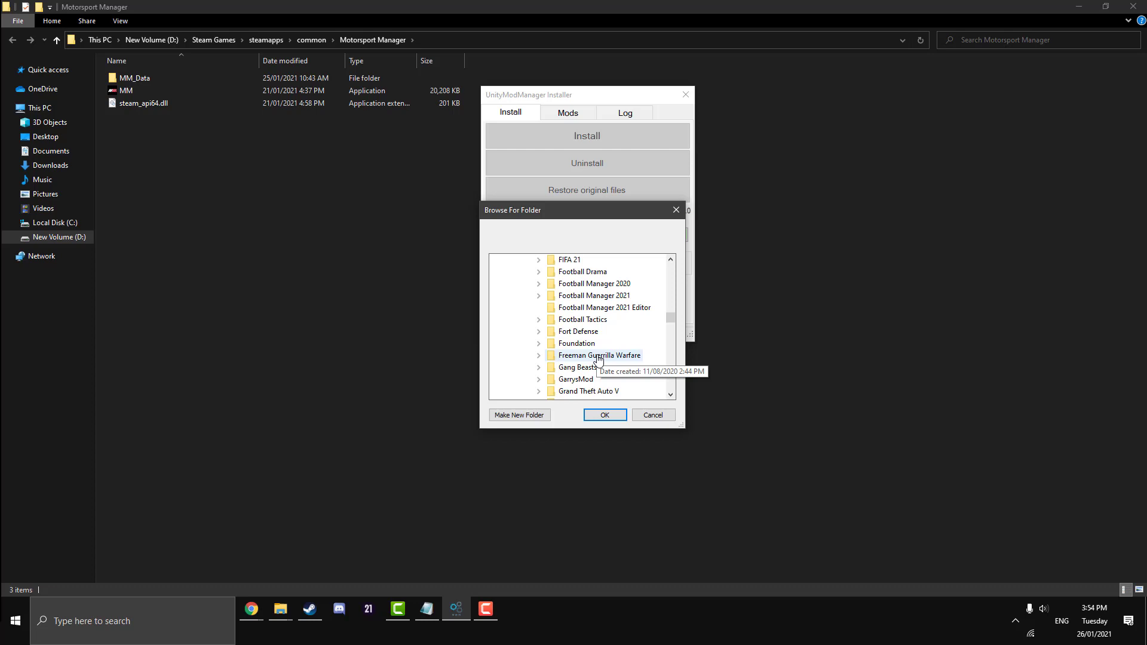
scroll(599, 361, "down", 10)
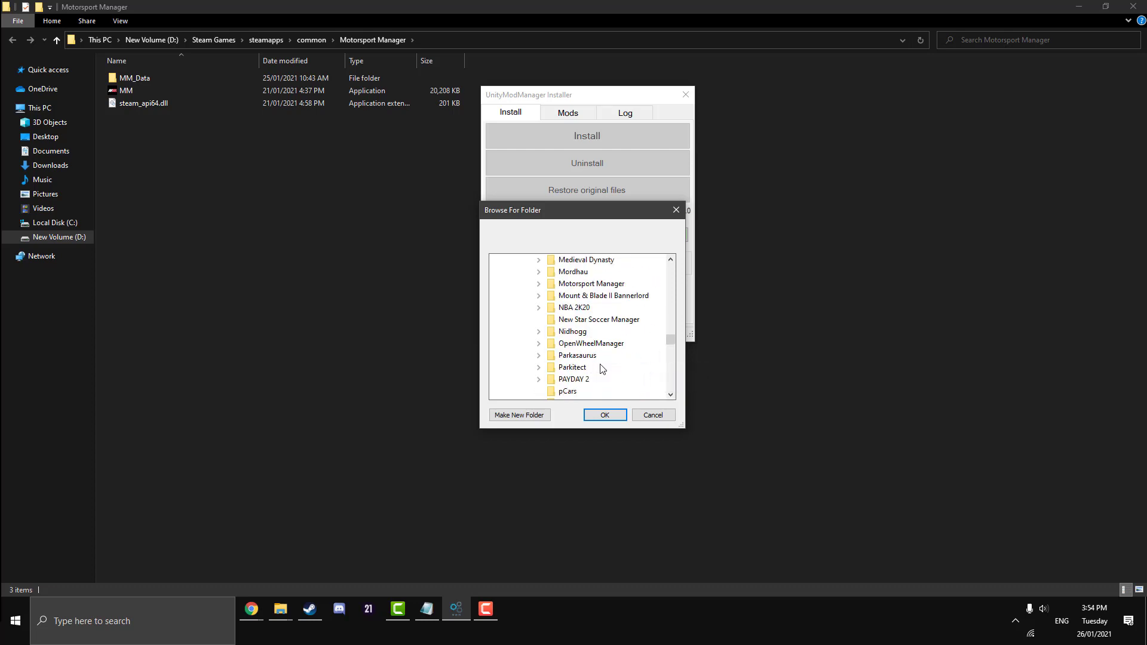
left_click(599, 286)
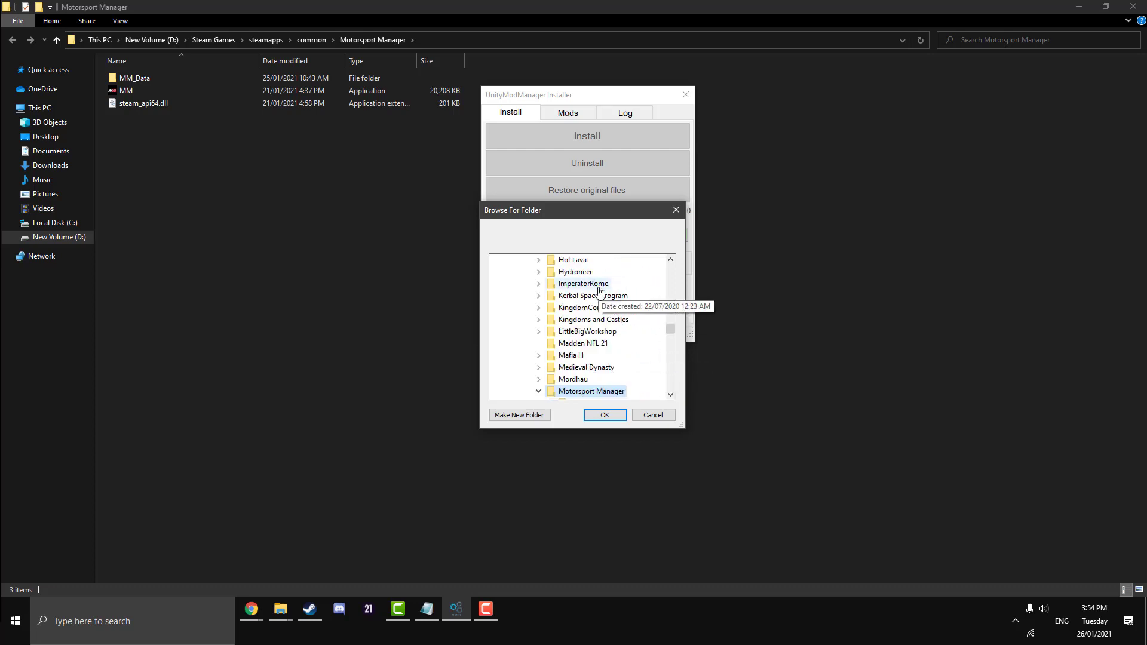
scroll(595, 358, "down", 2)
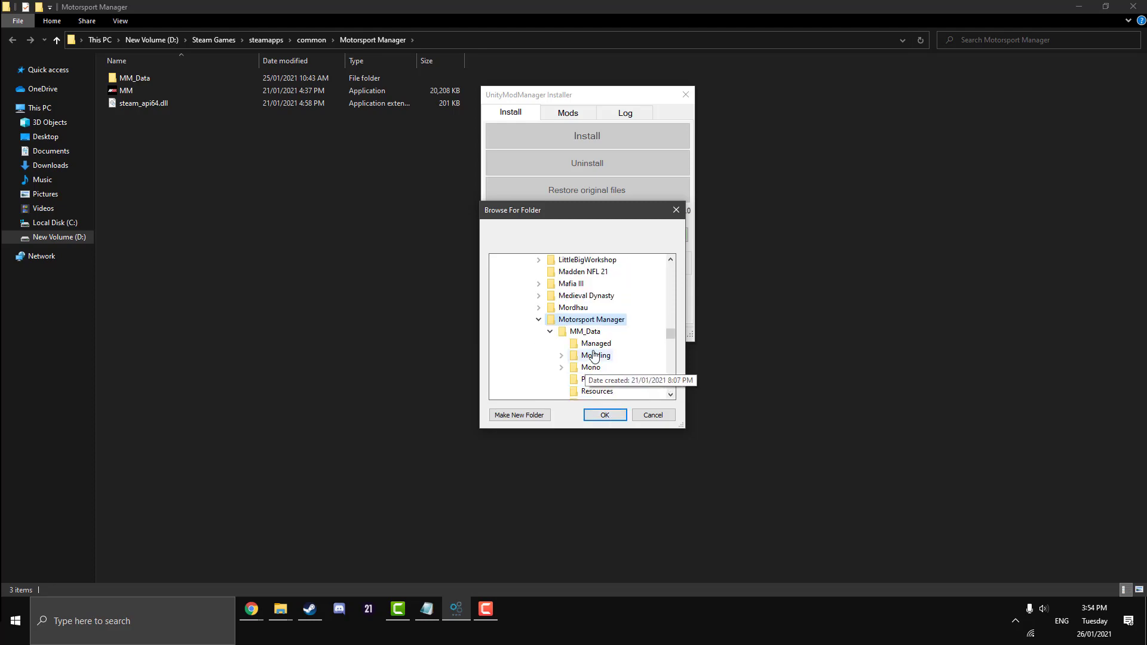
left_click(604, 415)
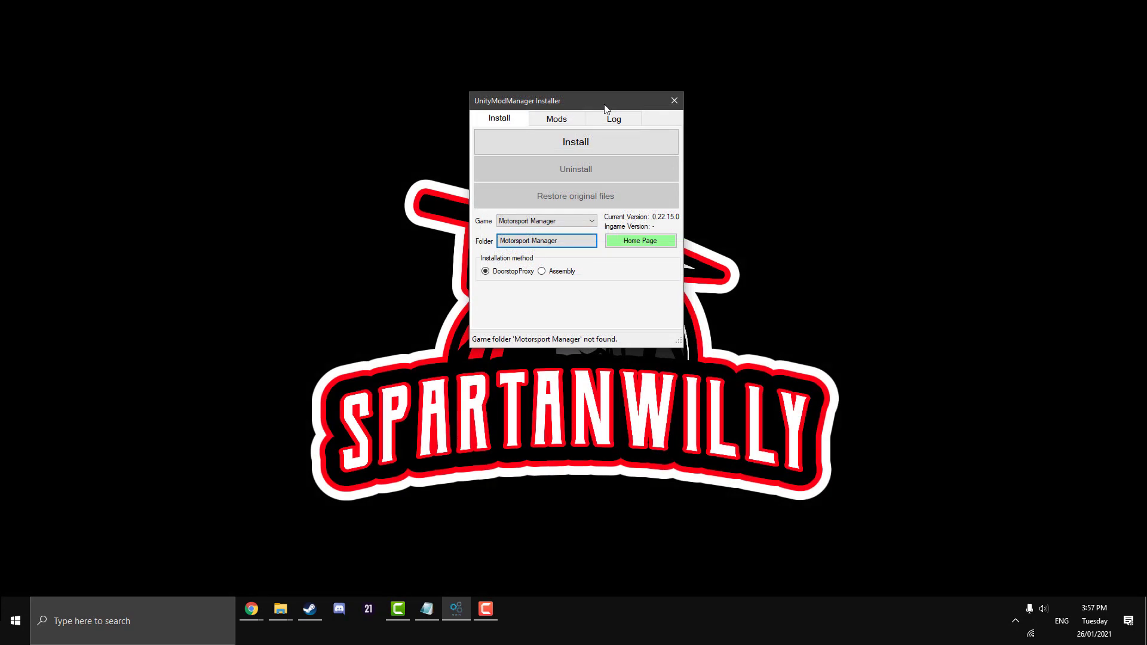
left_click(569, 146)
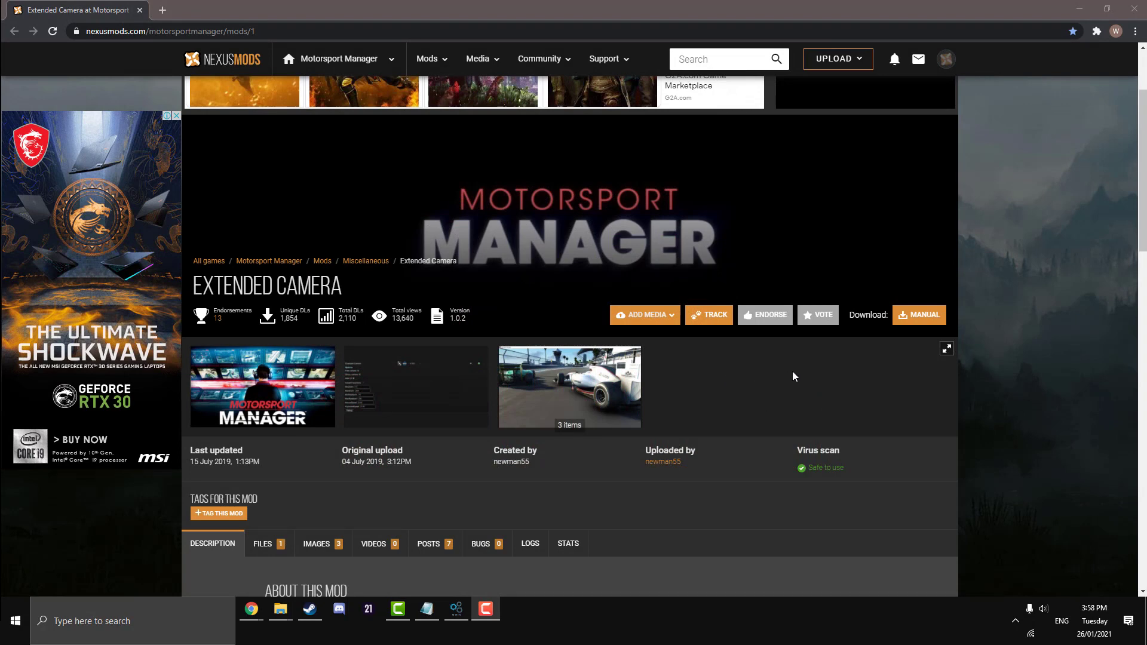
Step: Download ExtendedCamera-1-1-0-2-1563192817.zip from Nexus Mods with the free slow download
left_click(917, 320)
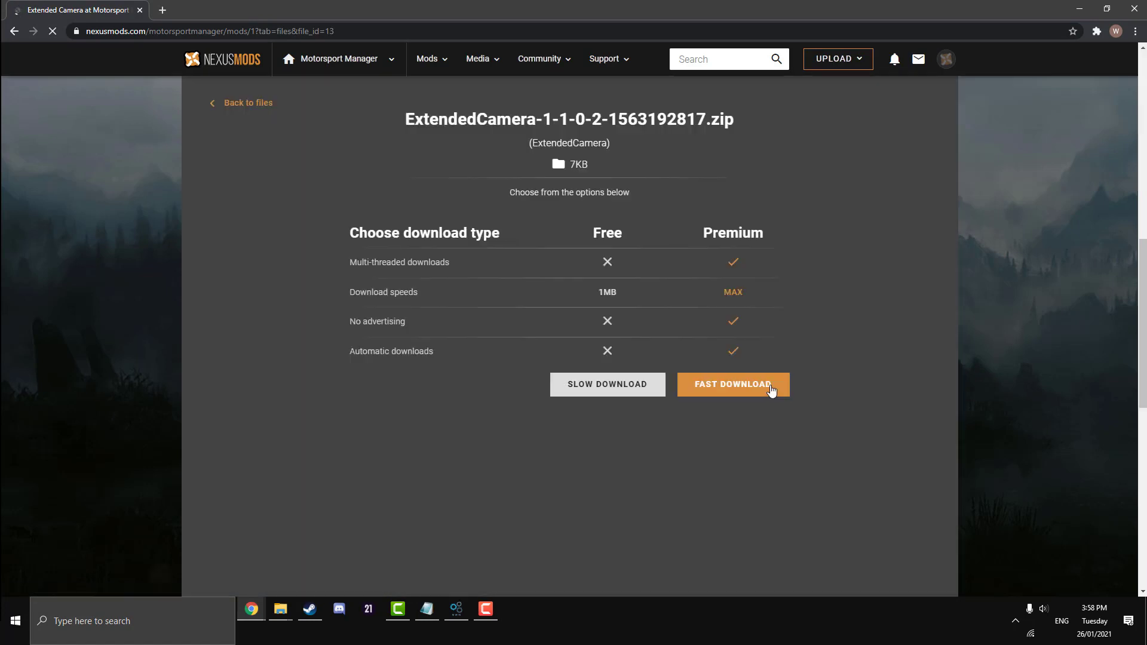
left_click(570, 387)
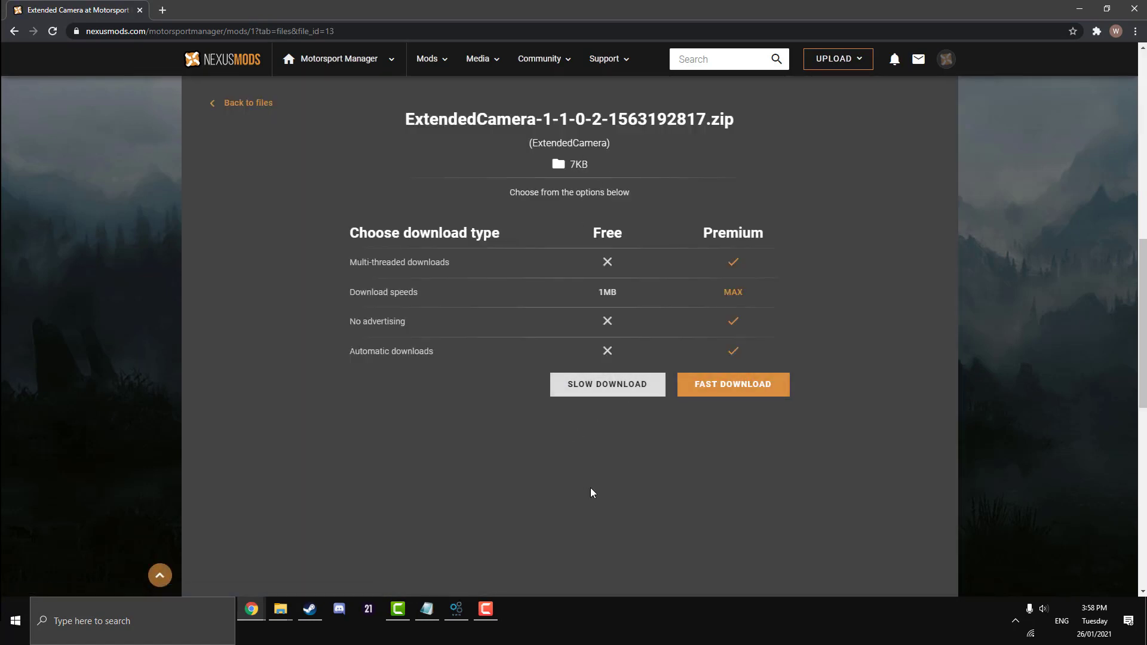
left_click(622, 383)
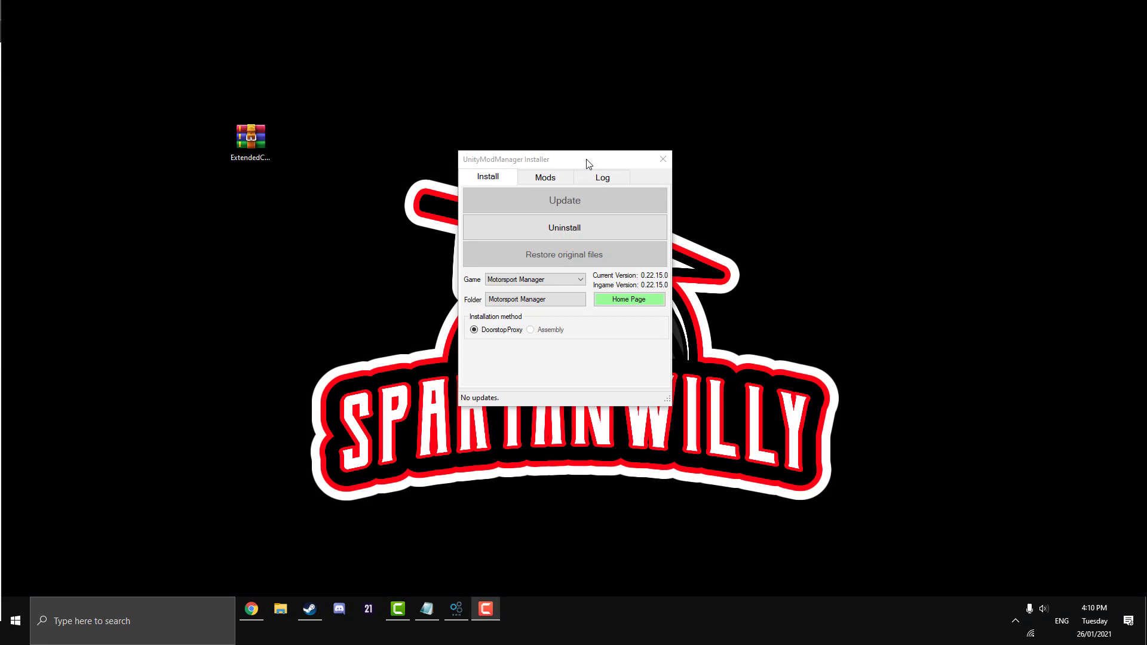
Step: Drop the ExtendedCamera zip onto the Mods tab to install Extended Camera 1.0.2
left_click(546, 179)
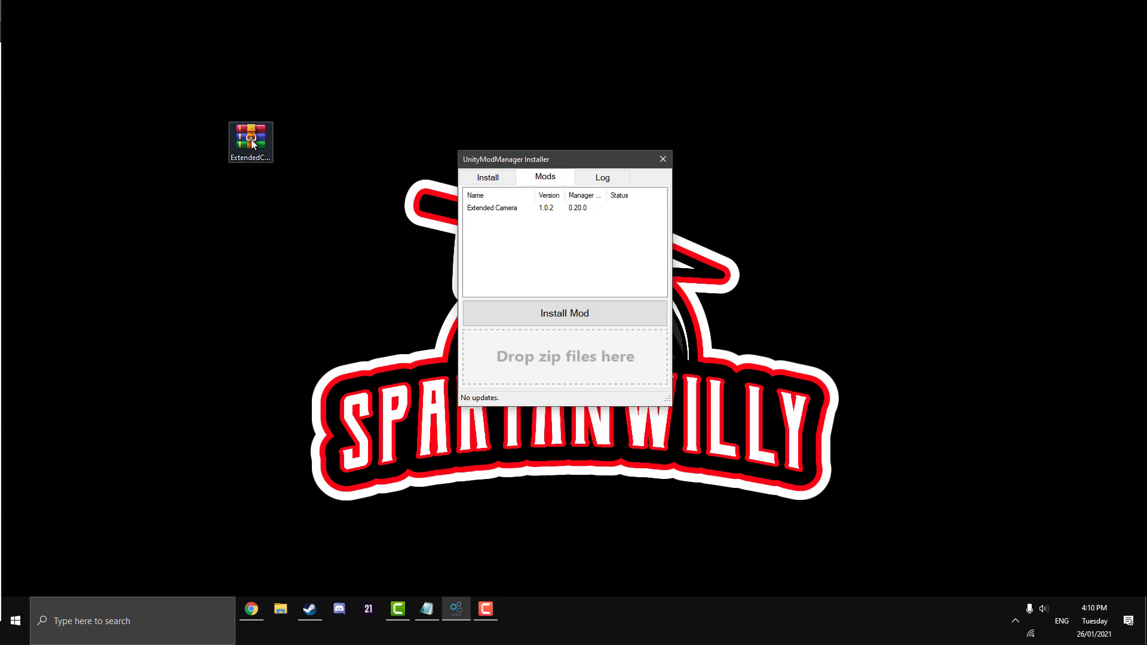
left_click_drag(252, 142, 574, 341)
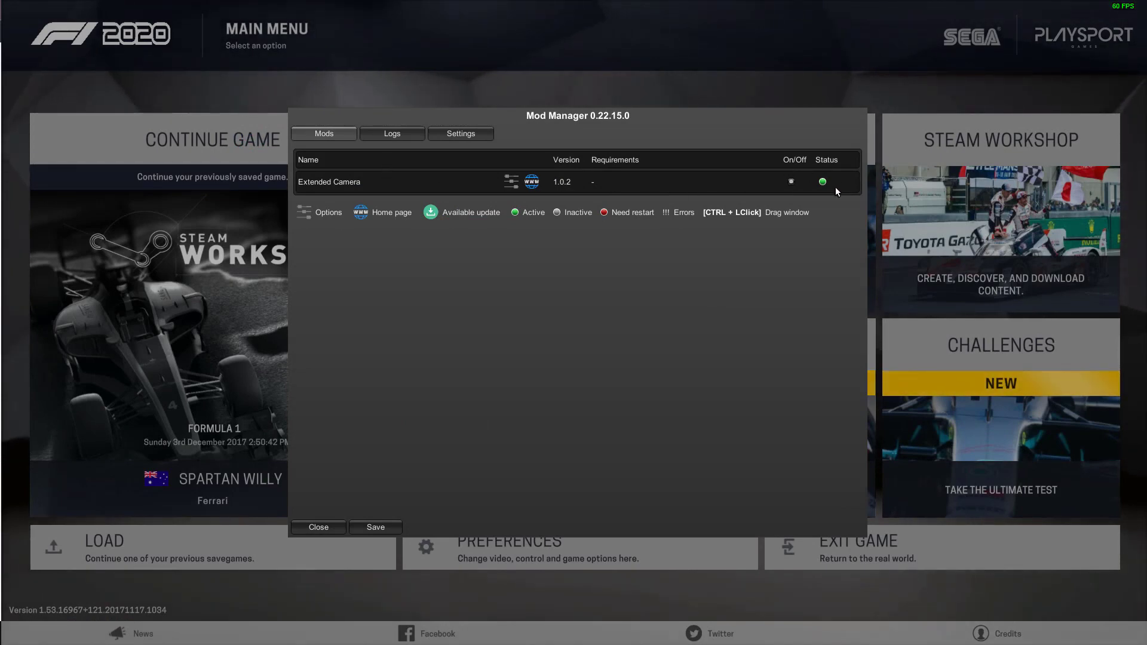
Step: Close the in-game Mod Manager after confirming Extended Camera is active
left_click(320, 528)
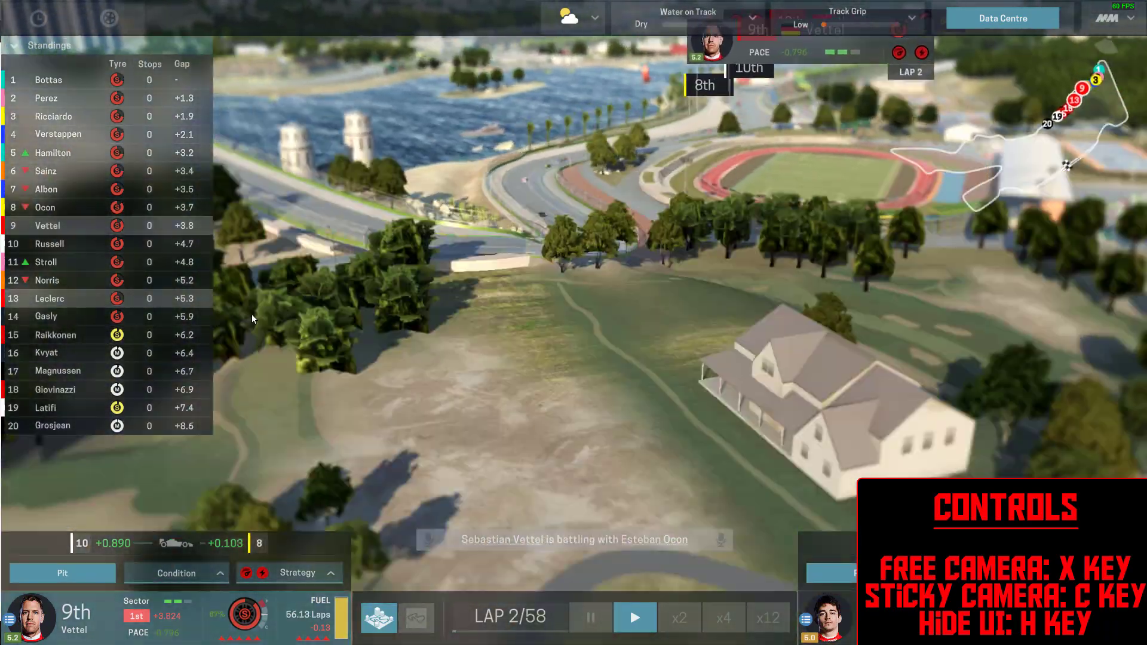
Step: Toggle the race interface with H for a clean view of the field at the lakeside corner
key("h")
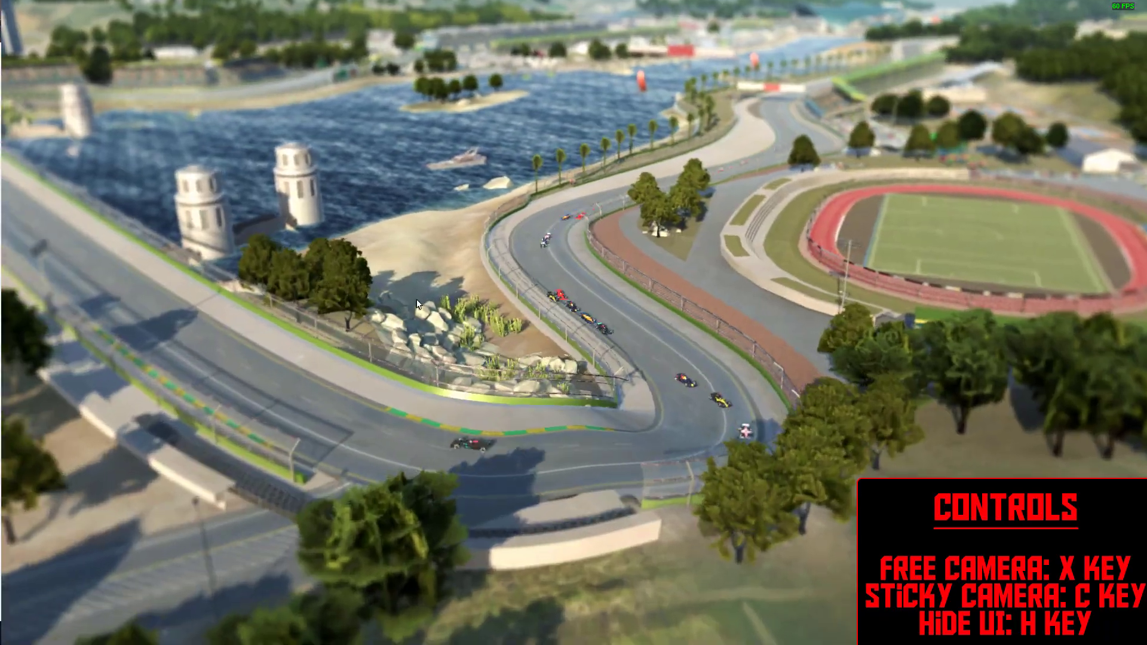